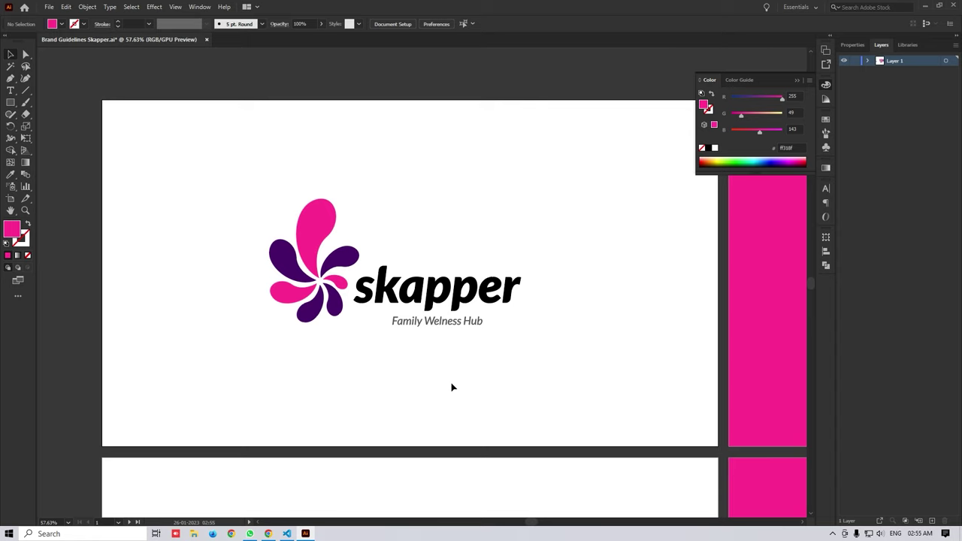
Select the entire Skapper logo, flower icon plus wordmark, by marqueeing around all the artwork
click(439, 299)
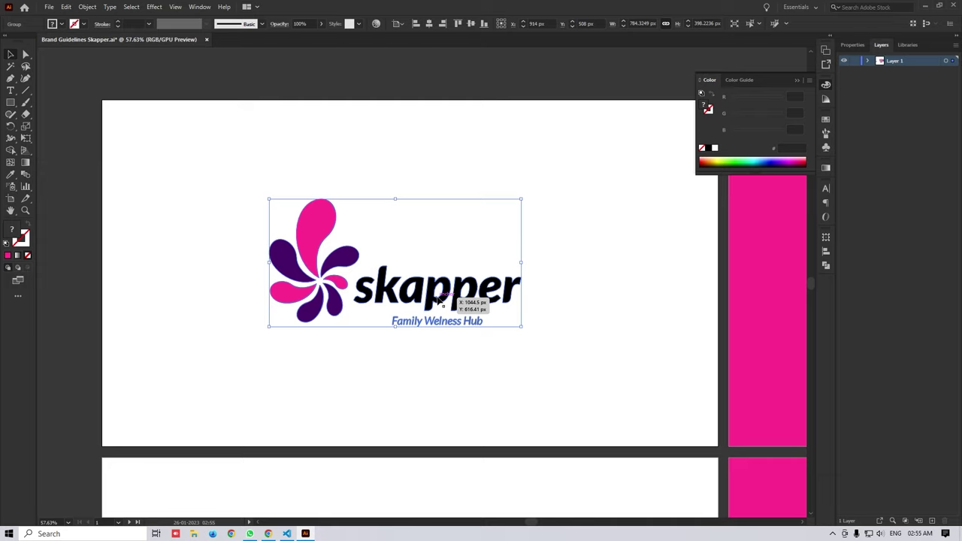
click(539, 296)
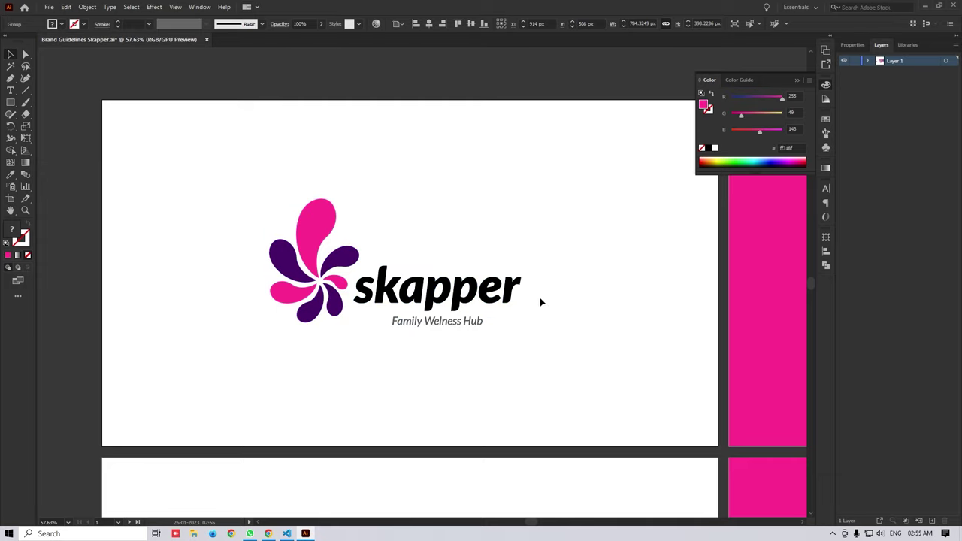
click(495, 299)
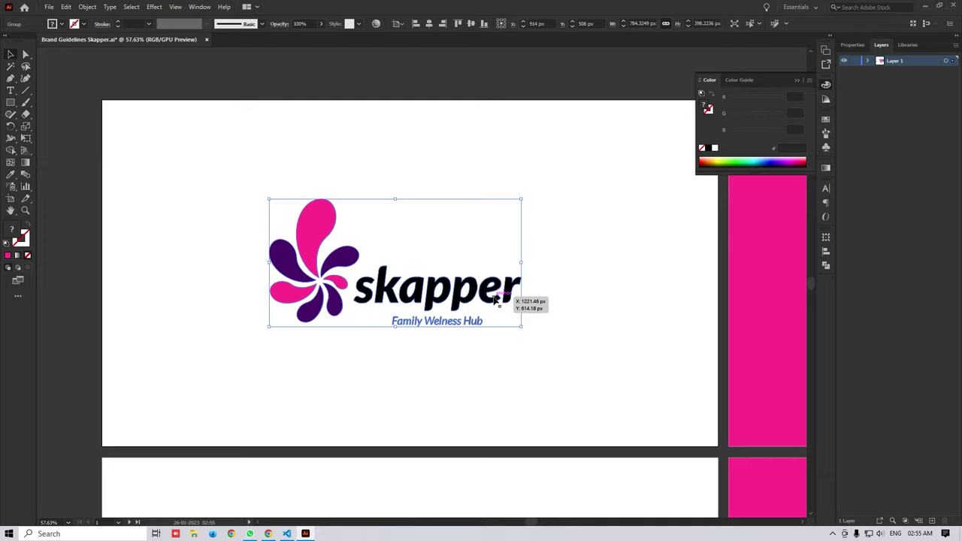
click(320, 212)
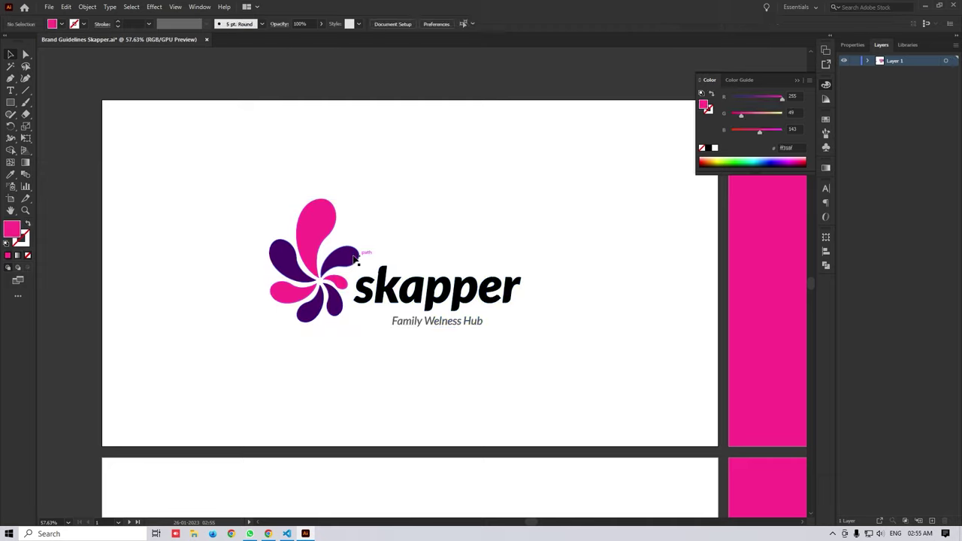
click(328, 224)
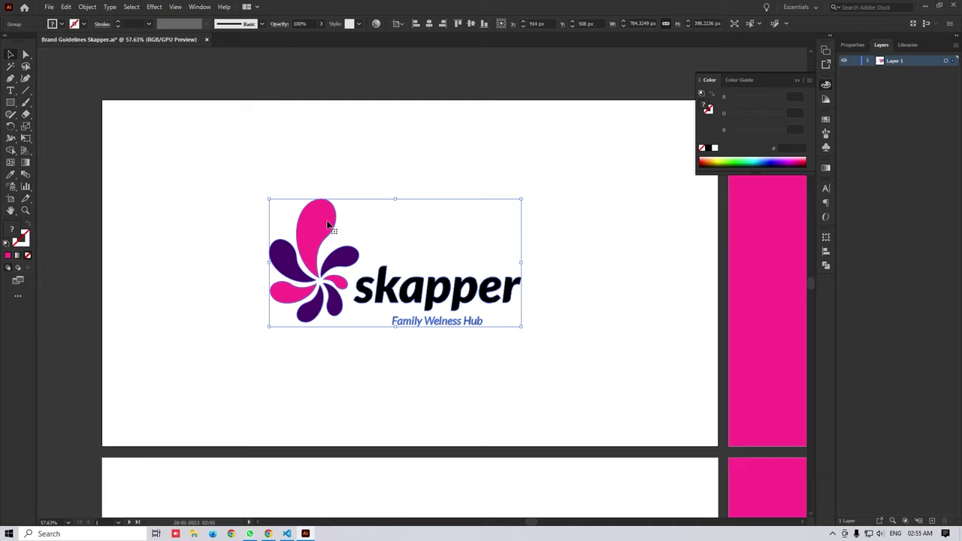
click(327, 221)
click(333, 230)
drag(237, 172, 597, 389)
Create a new blank 1080 × 1080 px RGB document, Untitled-2
click(48, 7)
click(65, 19)
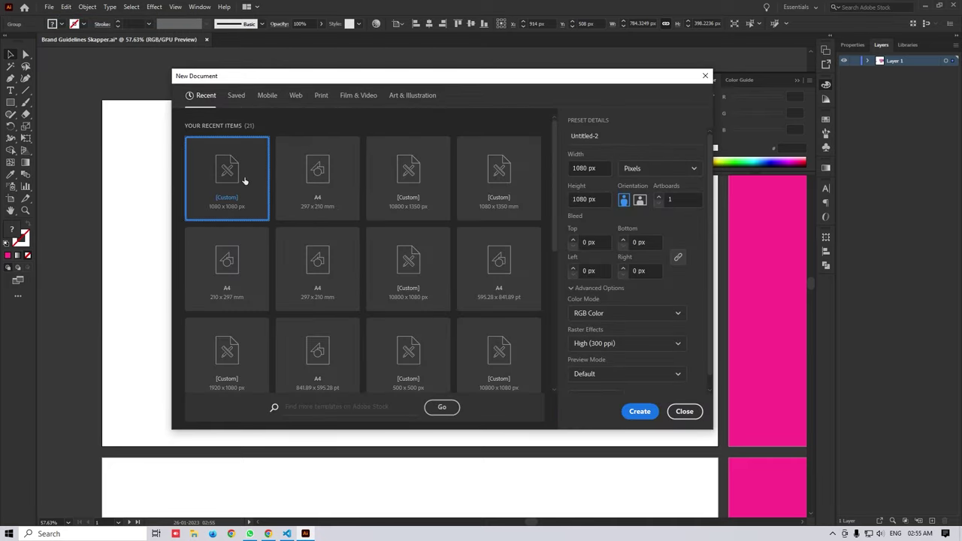
click(639, 411)
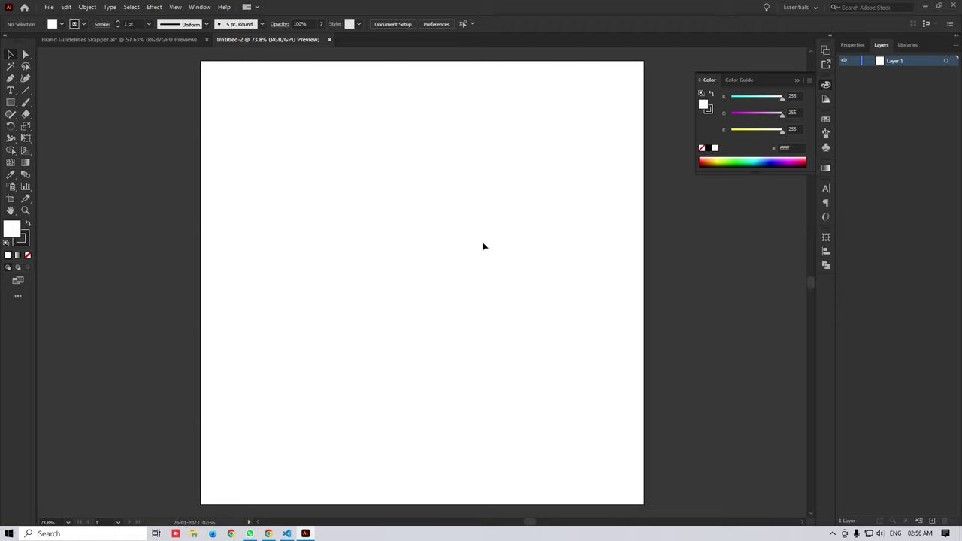
Paste the logo into Untitled-2 and fit the artboard to the artwork, about 784 x 298 px
key(ctrl+v)
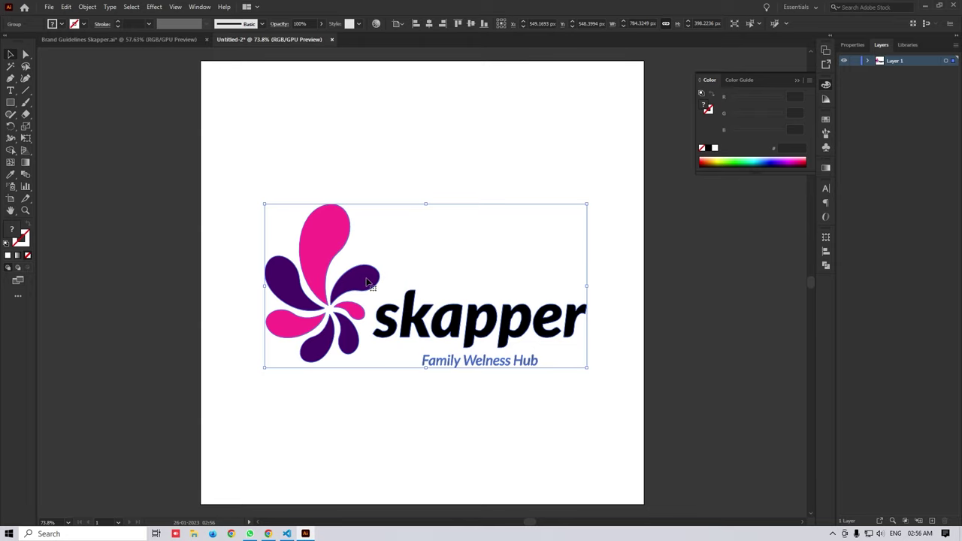
key(shift+o)
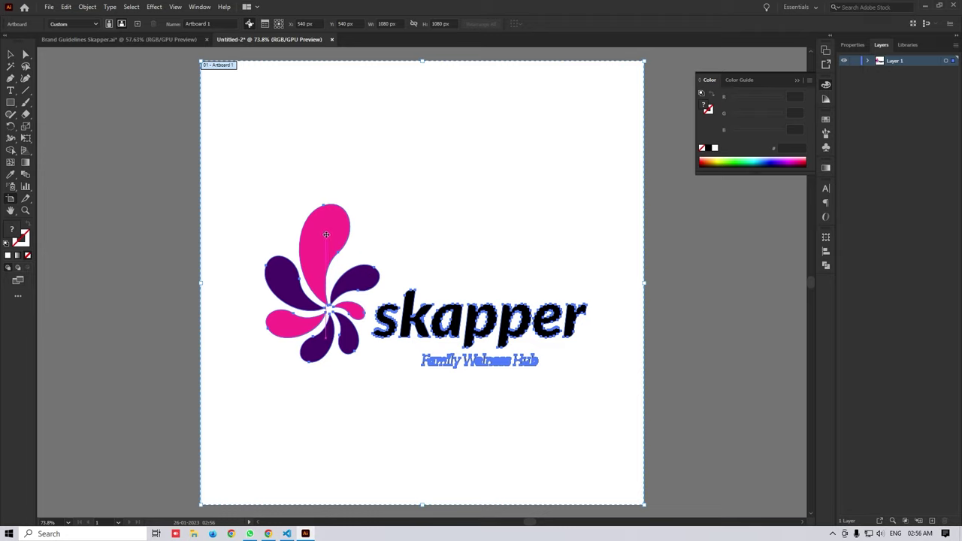
click(324, 227)
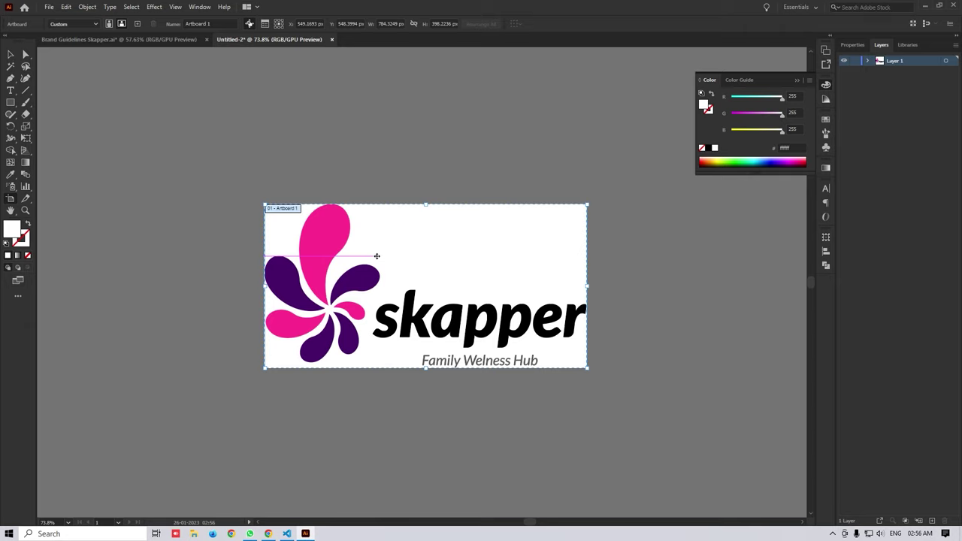
click(13, 53)
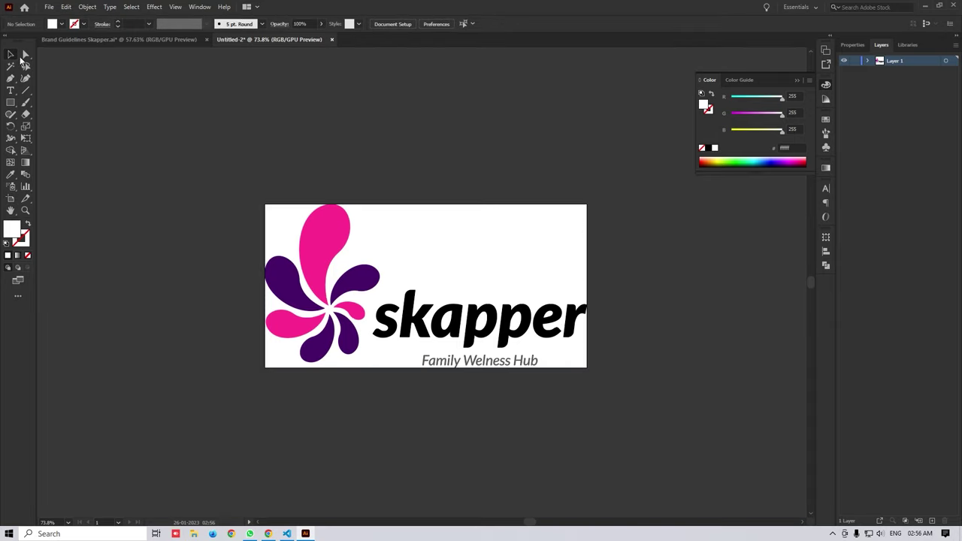
Save a copy into the Desktop forms folder with the file name skapper
click(50, 7)
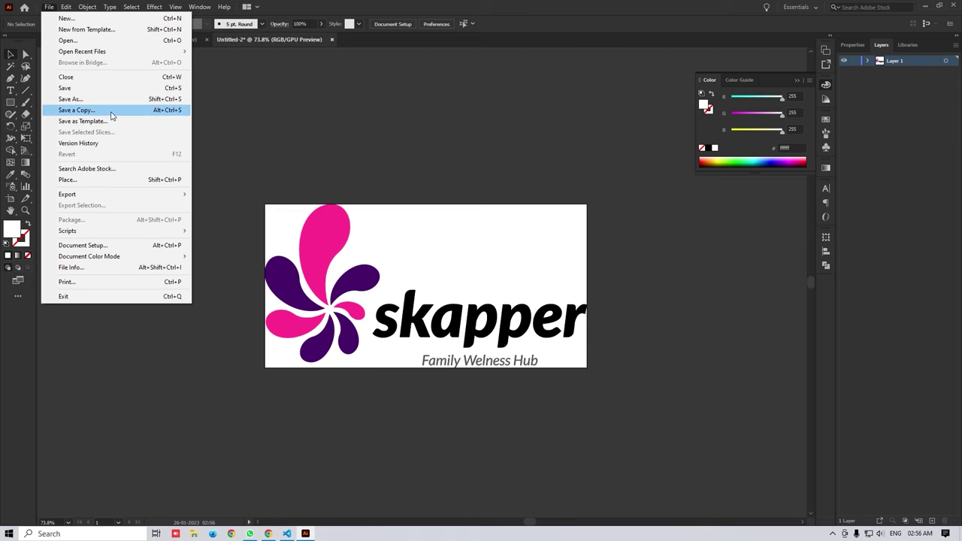
click(76, 110)
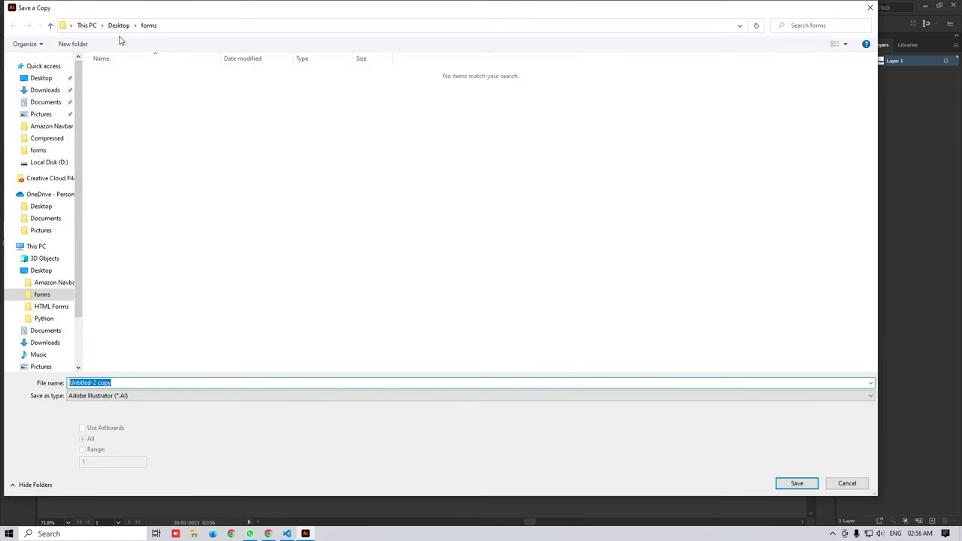
click(119, 25)
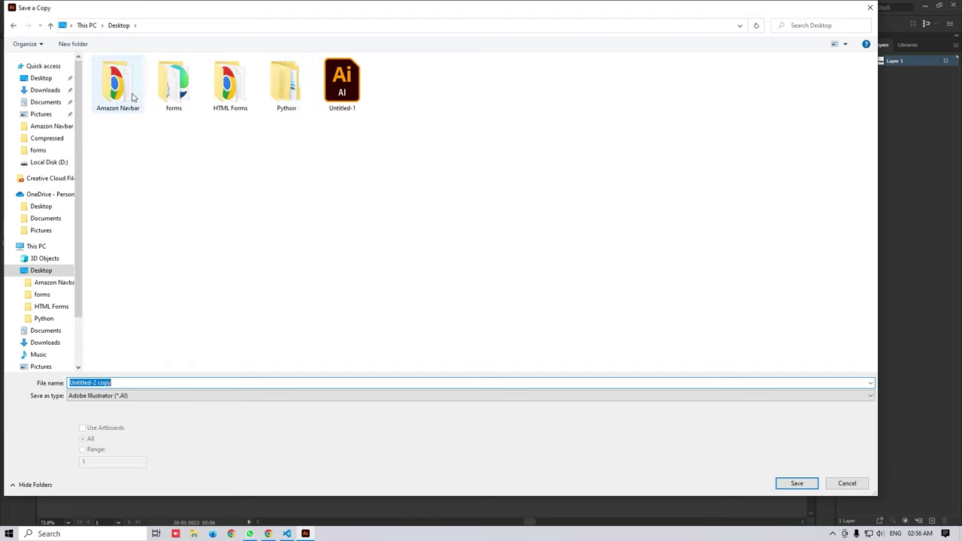
double_click(173, 83)
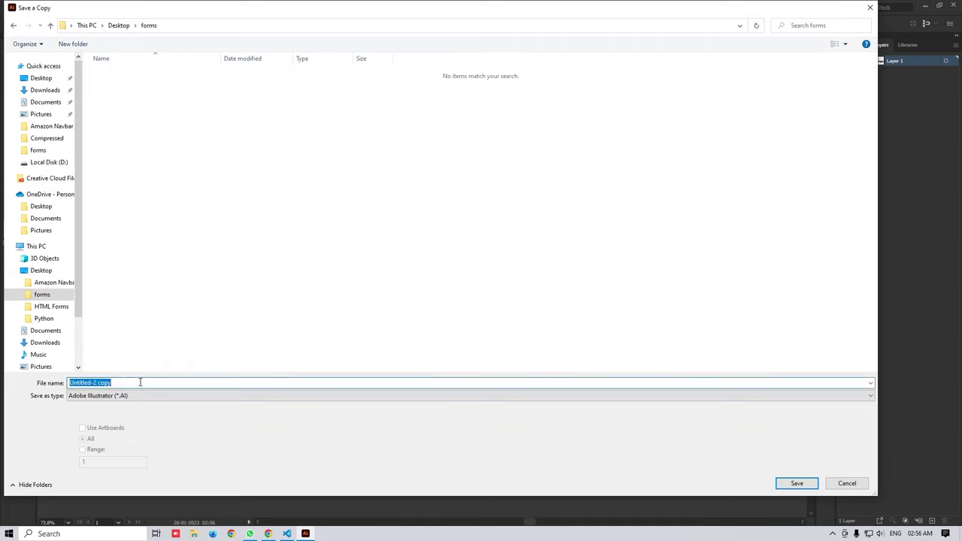
text(skappre)
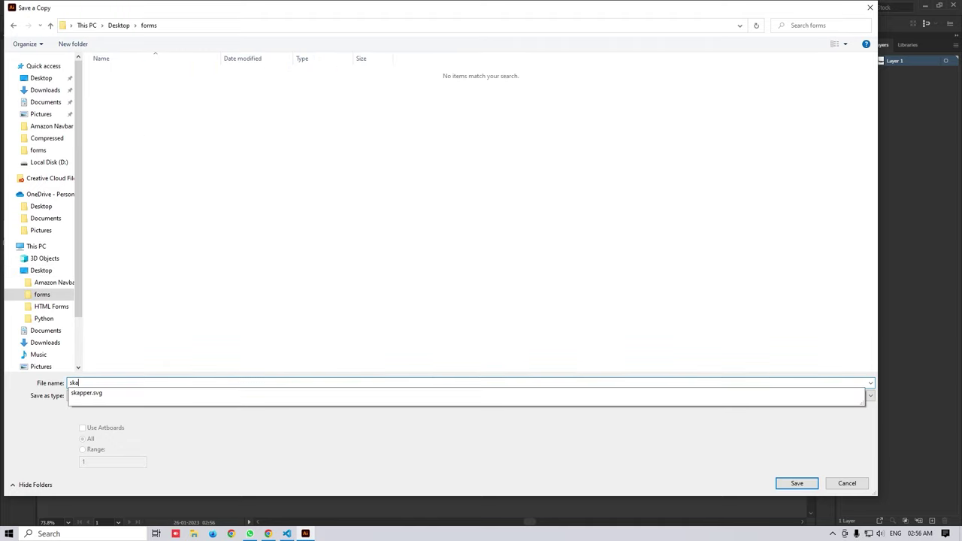
key(BackSpace)
key(BackSpace)
text(er.)
click(187, 361)
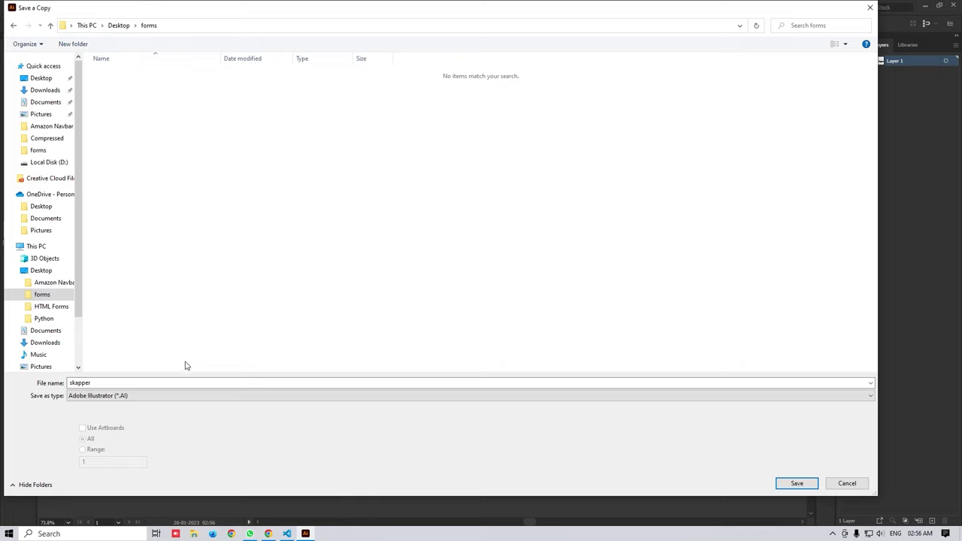
Set the copy's file type to SVG with Use Artboards checked, and save
click(470, 398)
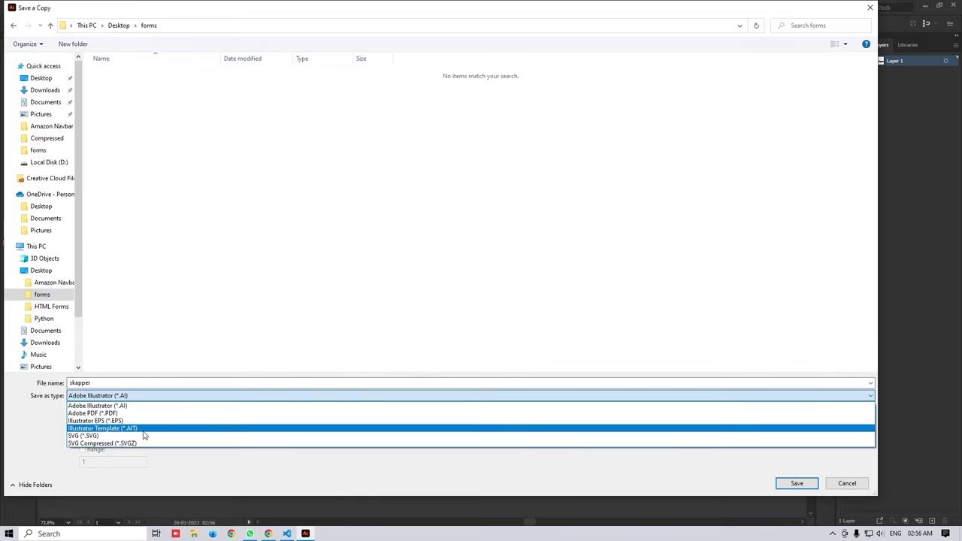
click(90, 436)
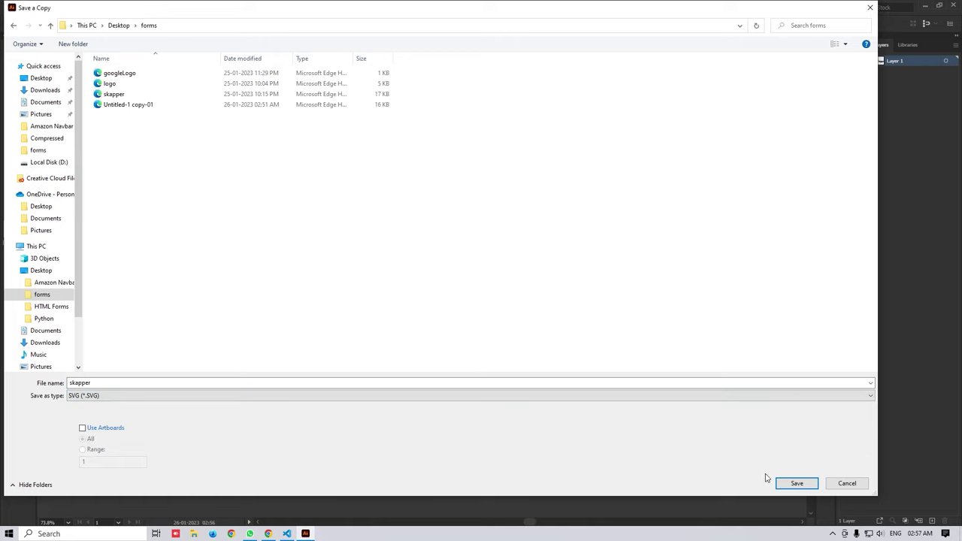
click(91, 430)
click(792, 483)
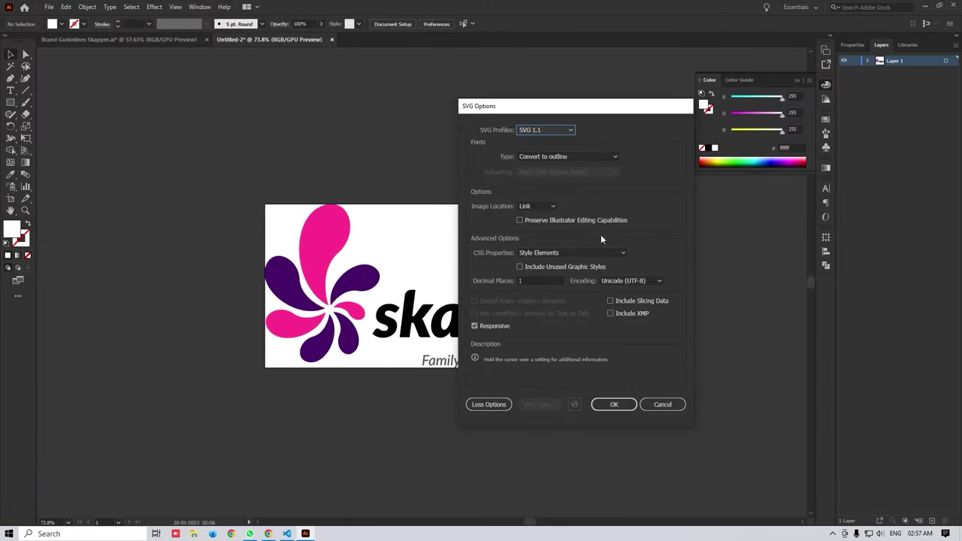
Keep the SVG 1.1 profile and set font type to Convert to outline, leaving Responsive checked
drag(609, 105, 503, 113)
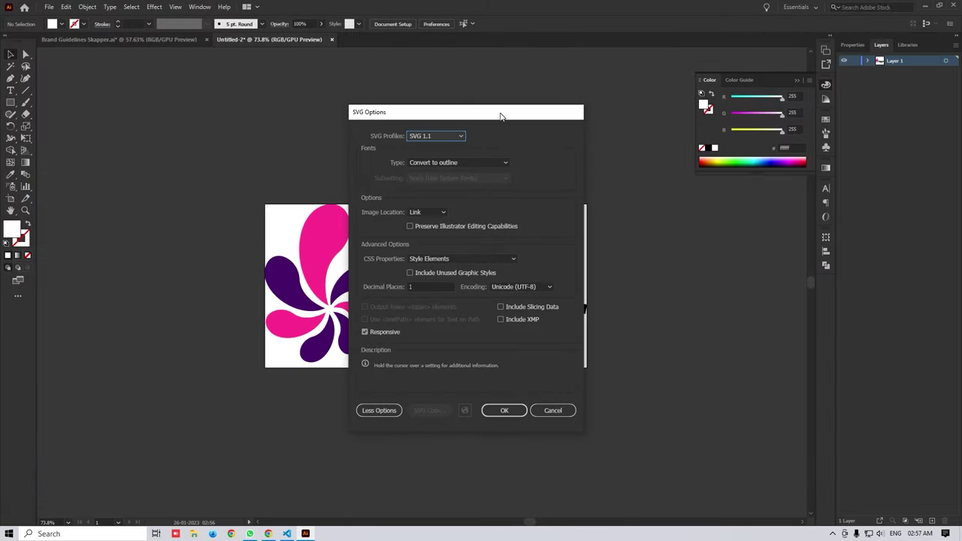
click(441, 136)
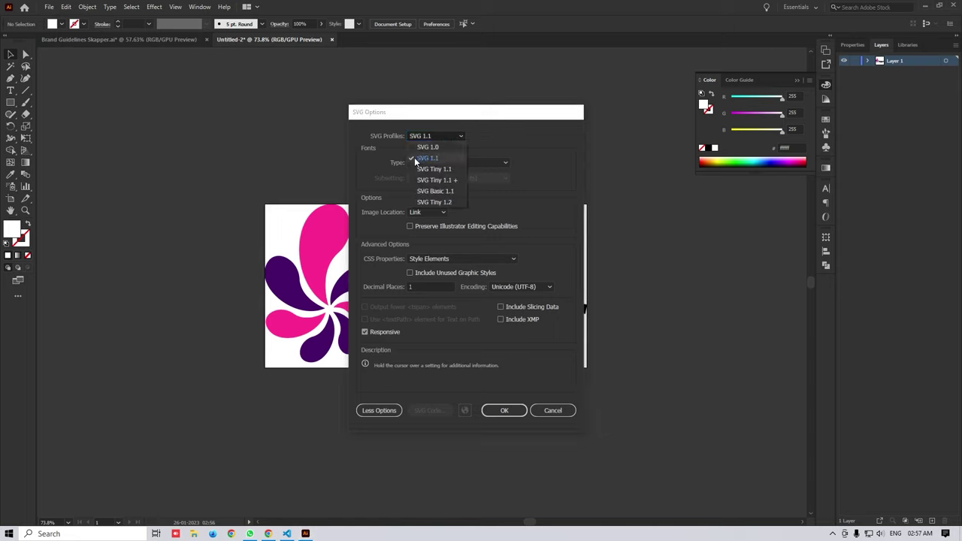
click(445, 136)
click(445, 136)
click(427, 158)
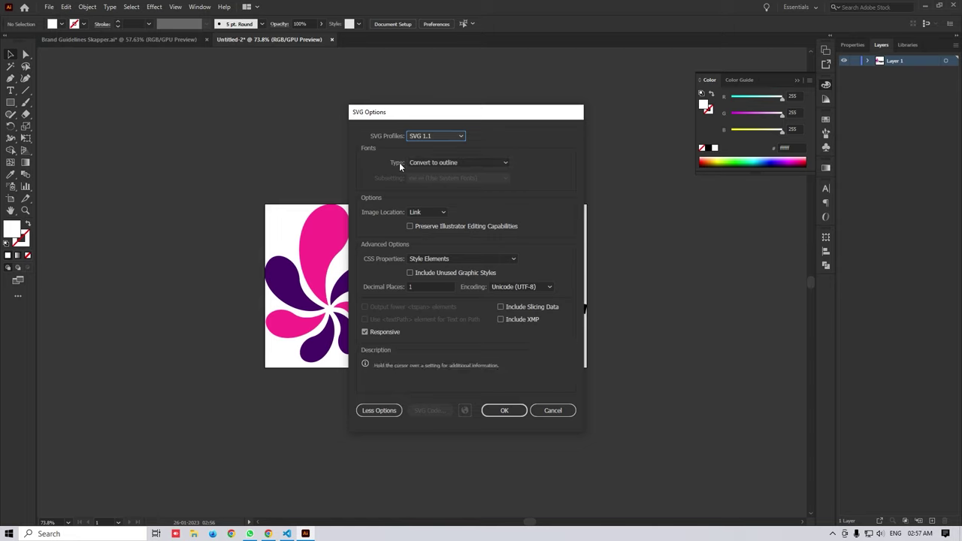
click(452, 161)
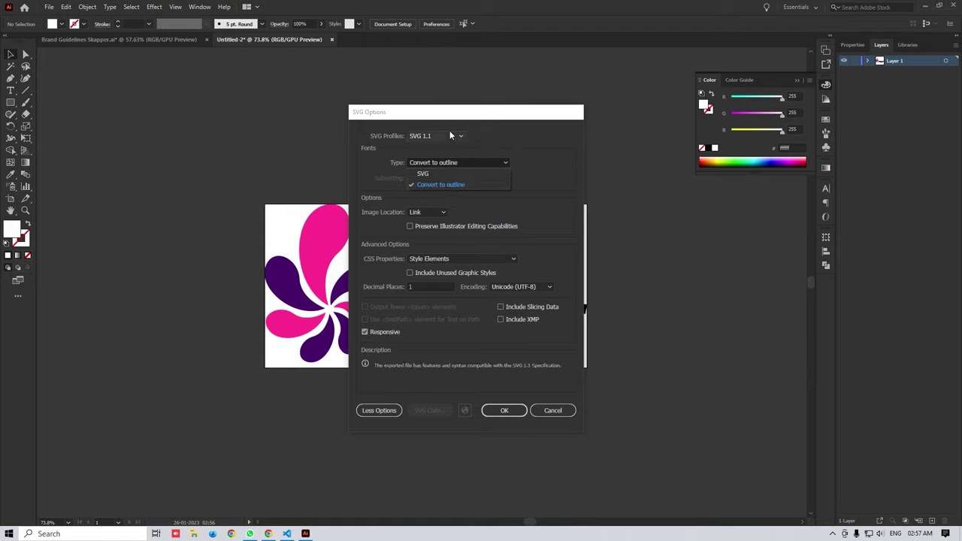
click(447, 174)
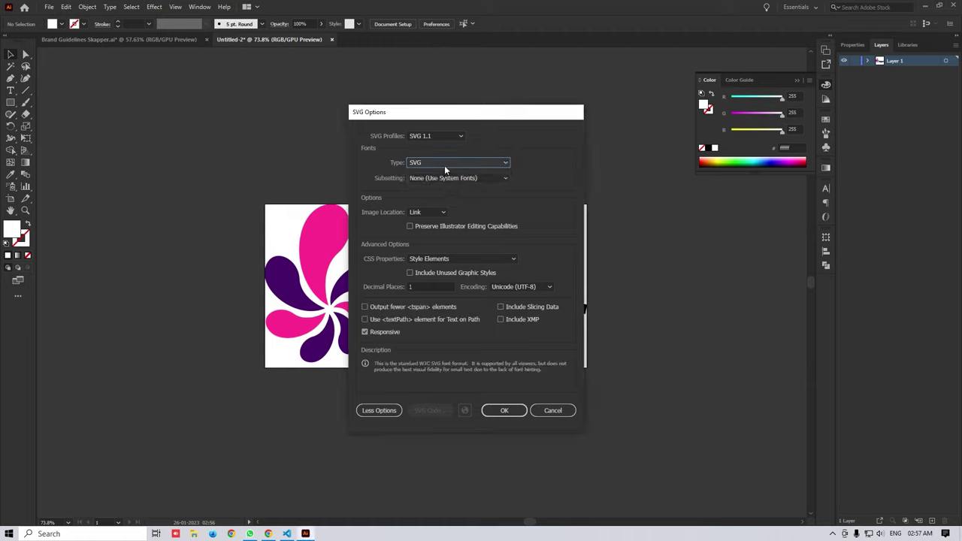
drag(465, 114, 698, 105)
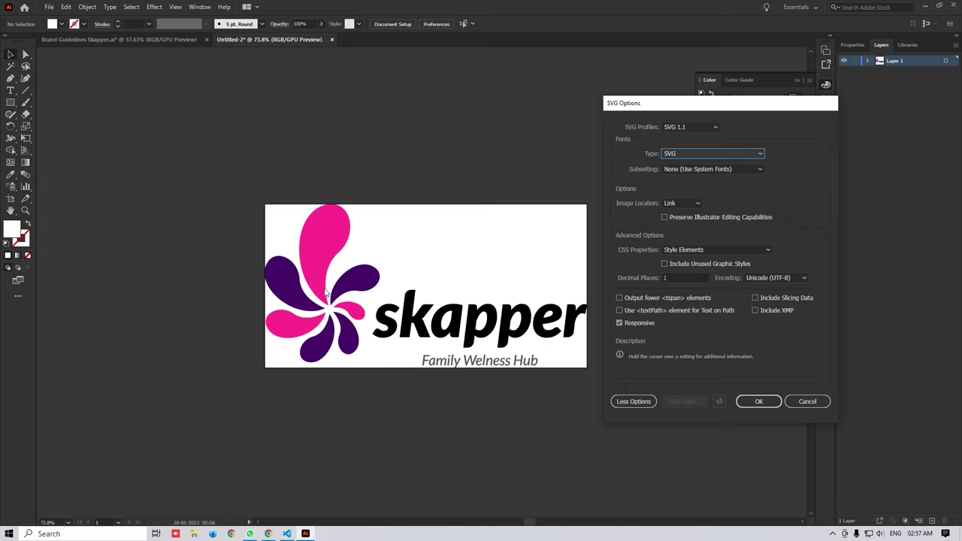
click(698, 154)
click(699, 176)
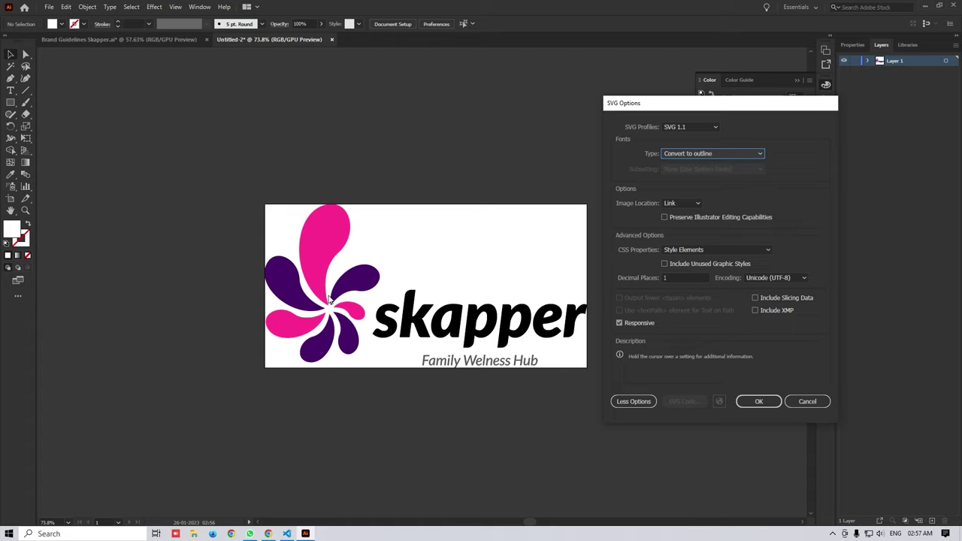
click(697, 155)
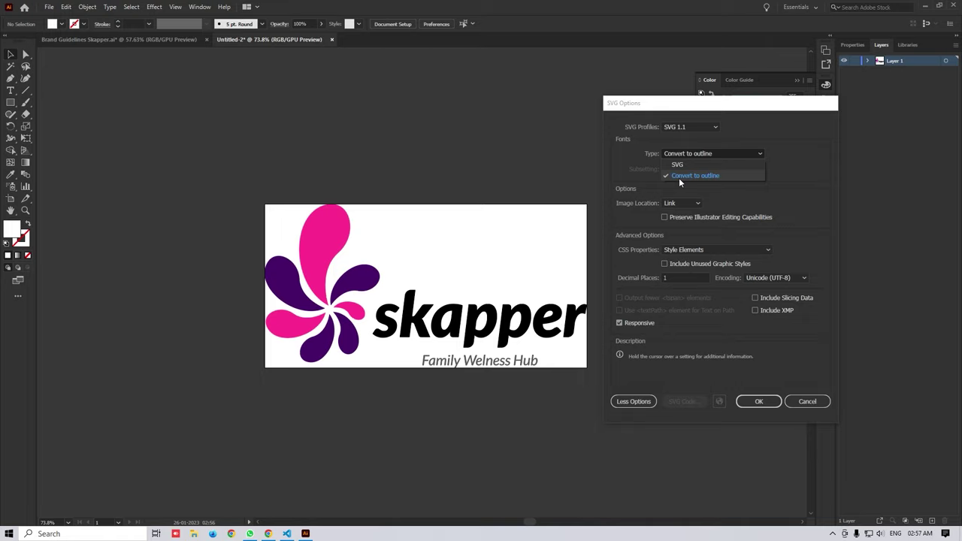
click(678, 177)
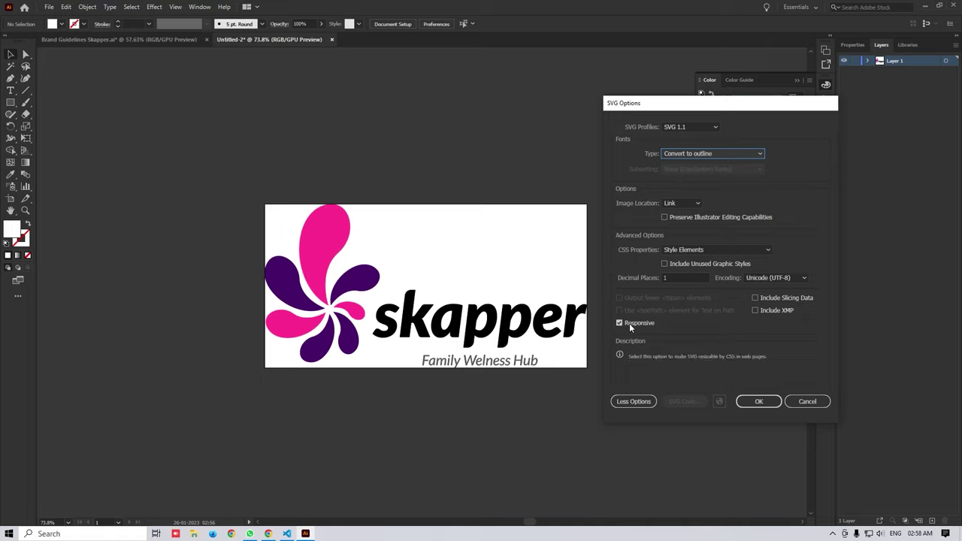
Confirm the SVG export, then open the forms folder from the desktop
click(761, 401)
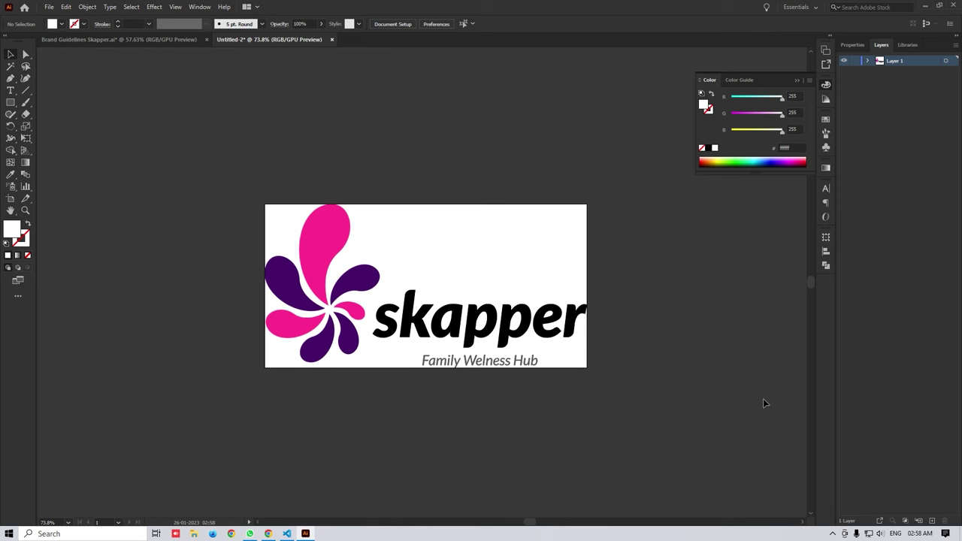
click(925, 5)
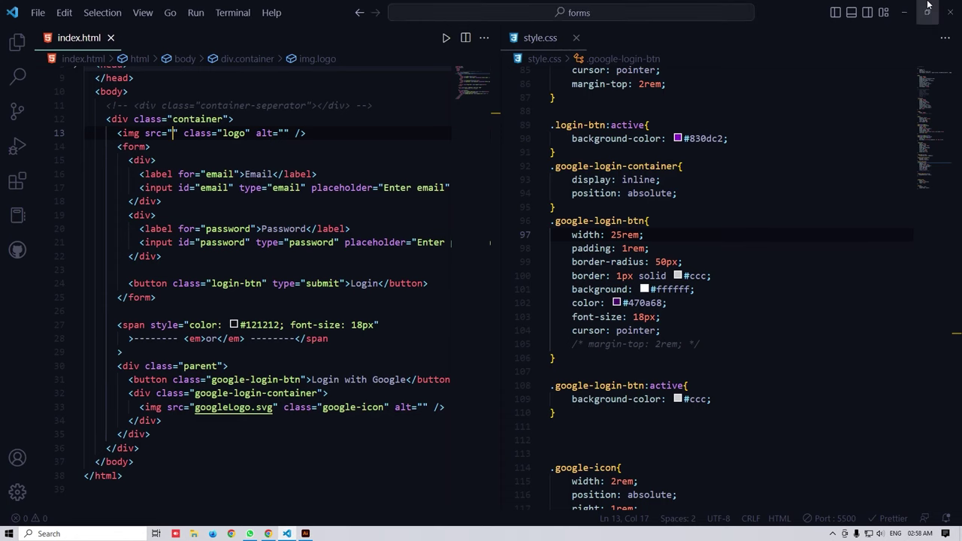
click(906, 13)
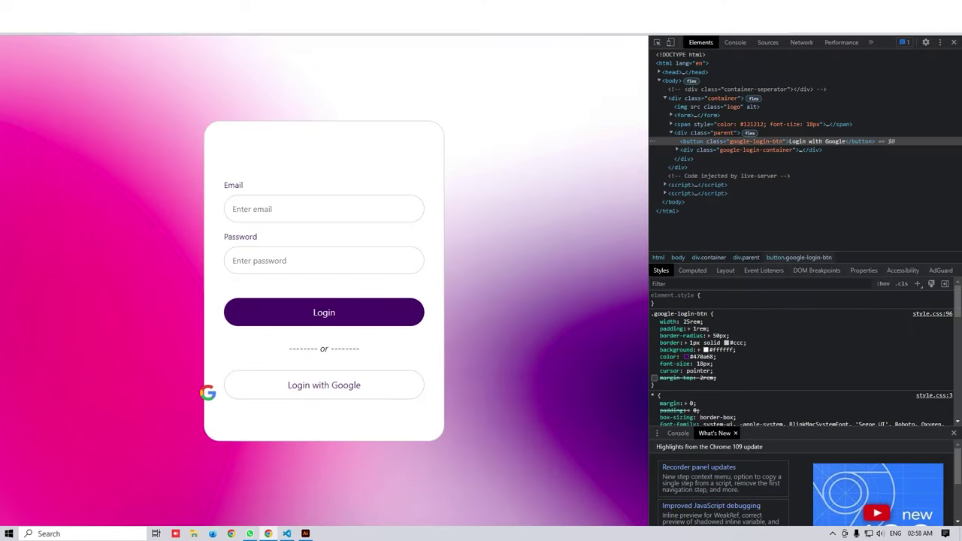
click(906, 13)
double_click(440, 218)
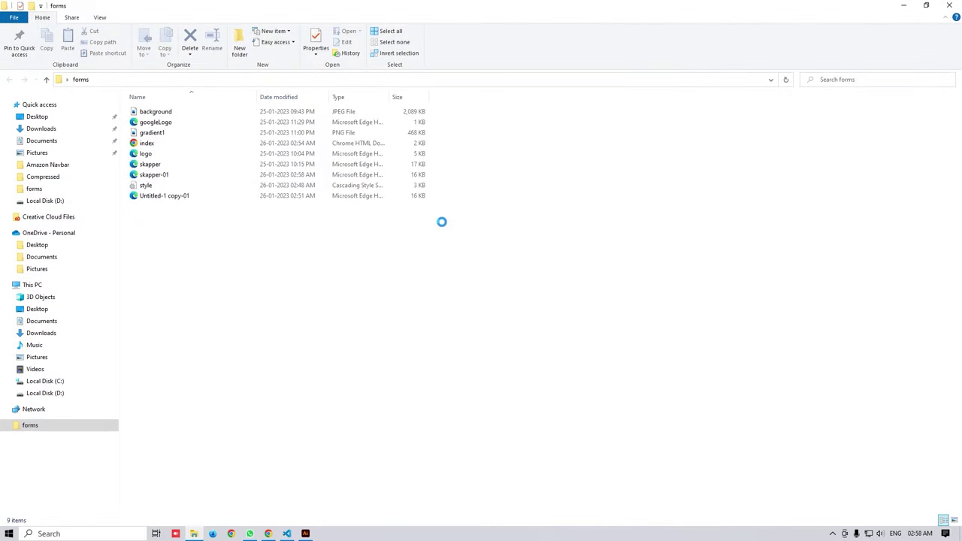
Preview the skapper SVG in Edge, close it, and return to the code editor
click(162, 164)
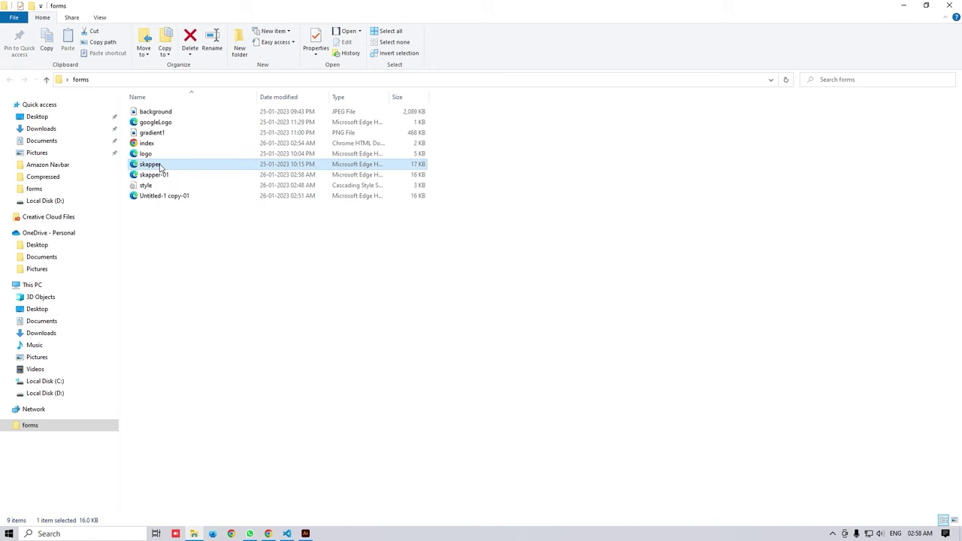
double_click(160, 165)
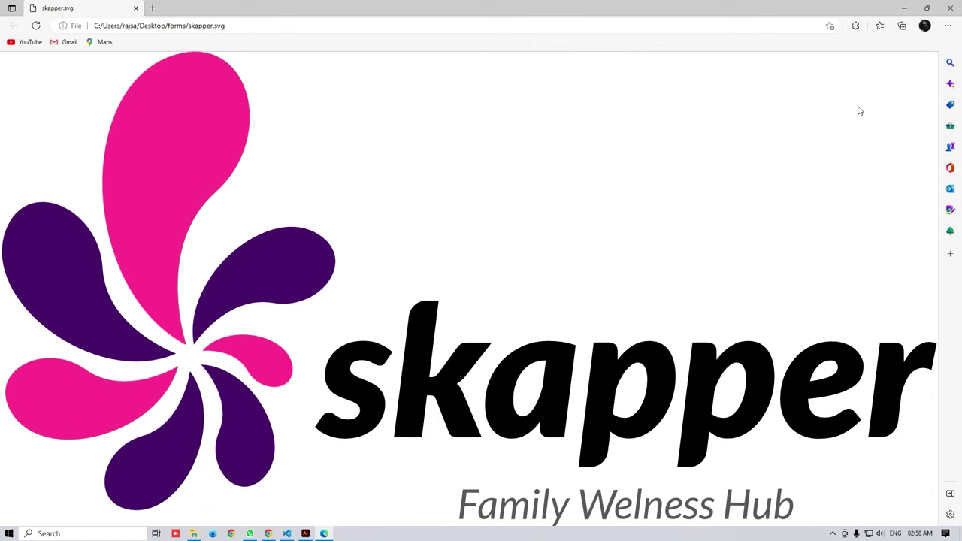
click(949, 8)
click(367, 175)
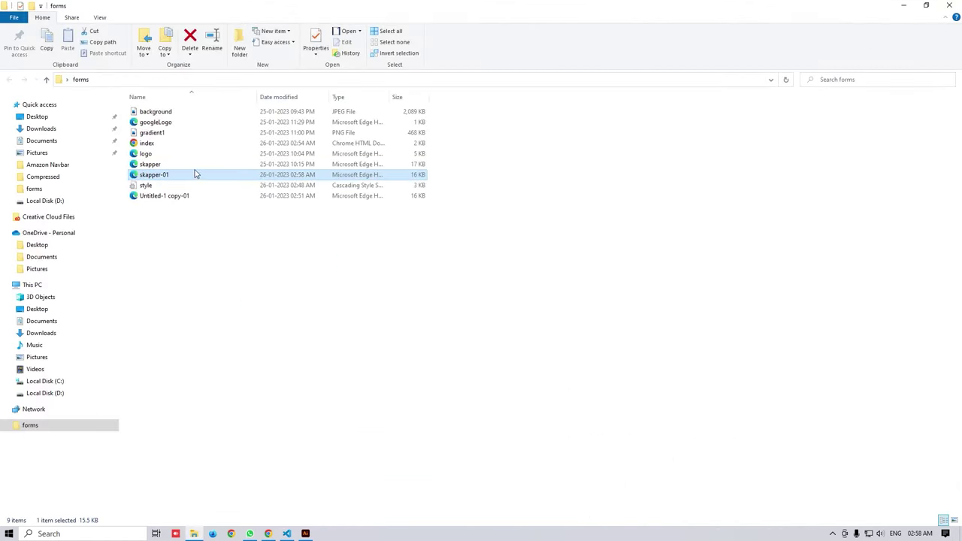
key(Up)
click(247, 421)
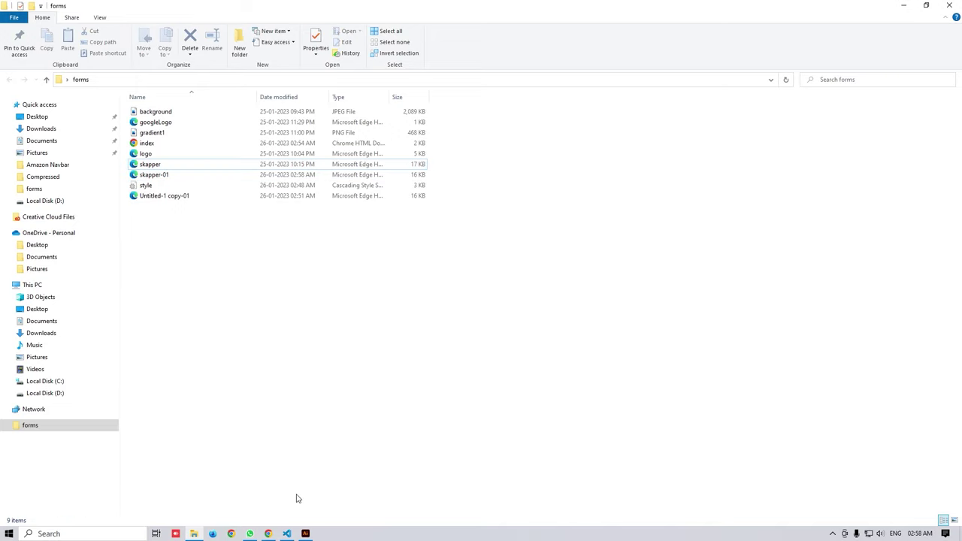
click(287, 533)
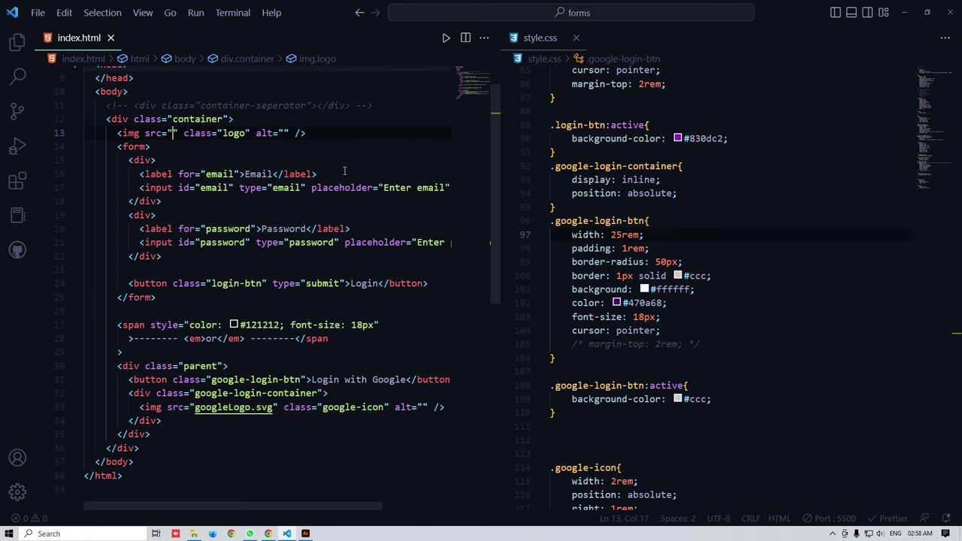
Fill the line 13 logo image src in index.html with skapper.svg via autocomplete
text(ska)
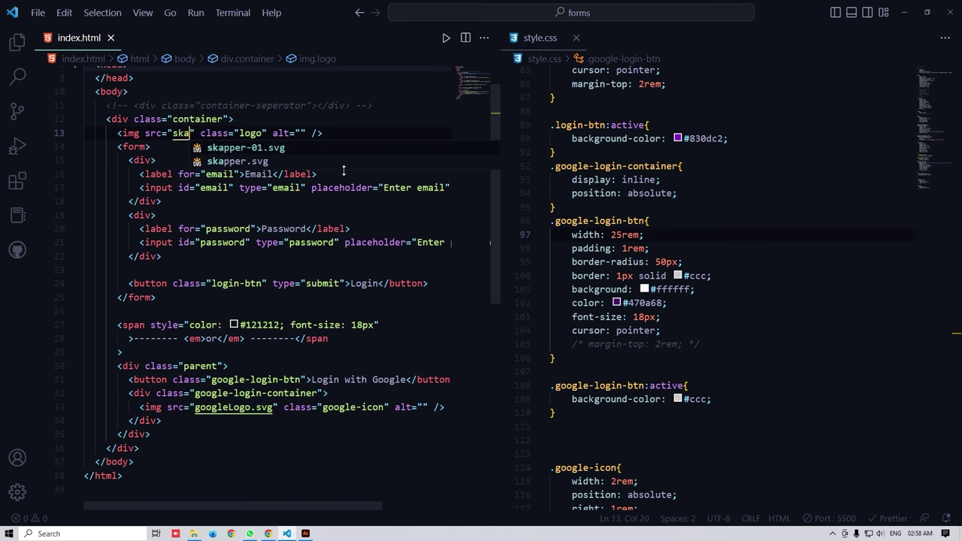
key(Return)
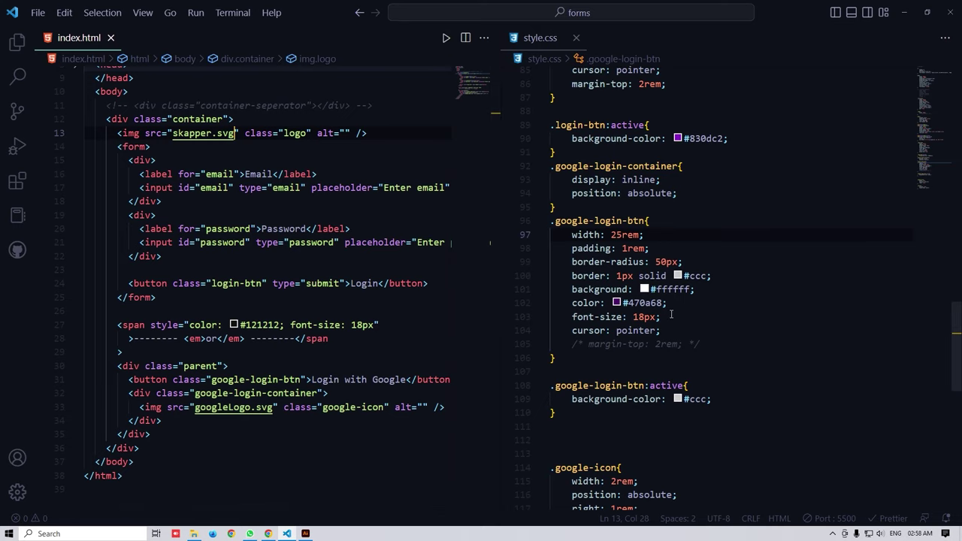
scroll(671, 314, down, 2)
scroll(671, 313, down, 2)
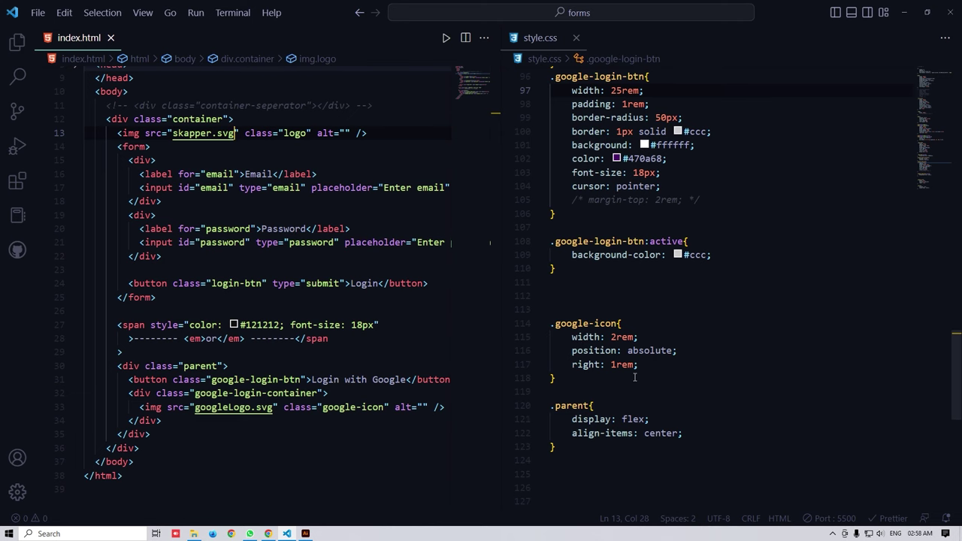
scroll(633, 374, up, 6)
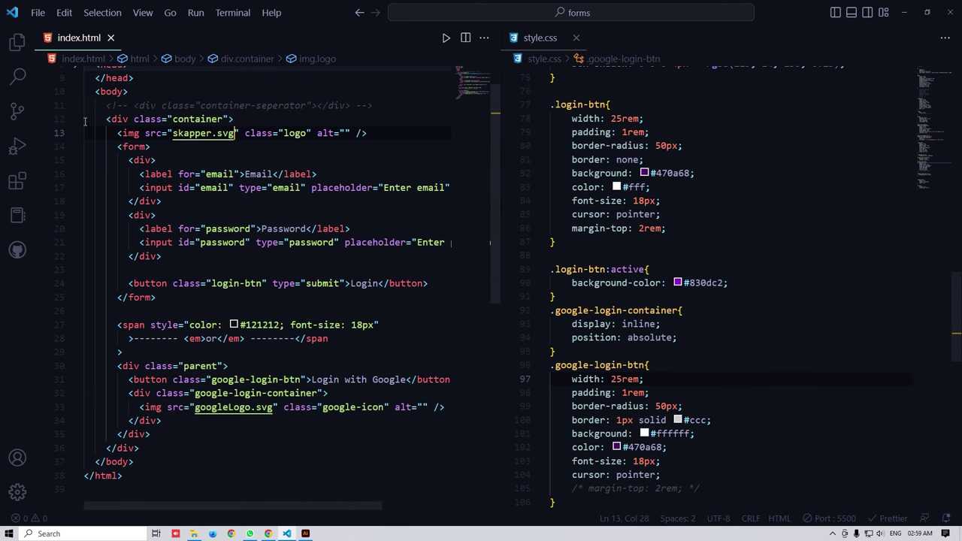
Find the .logo rule in style.css and select its width: 150px declaration
click(284, 132)
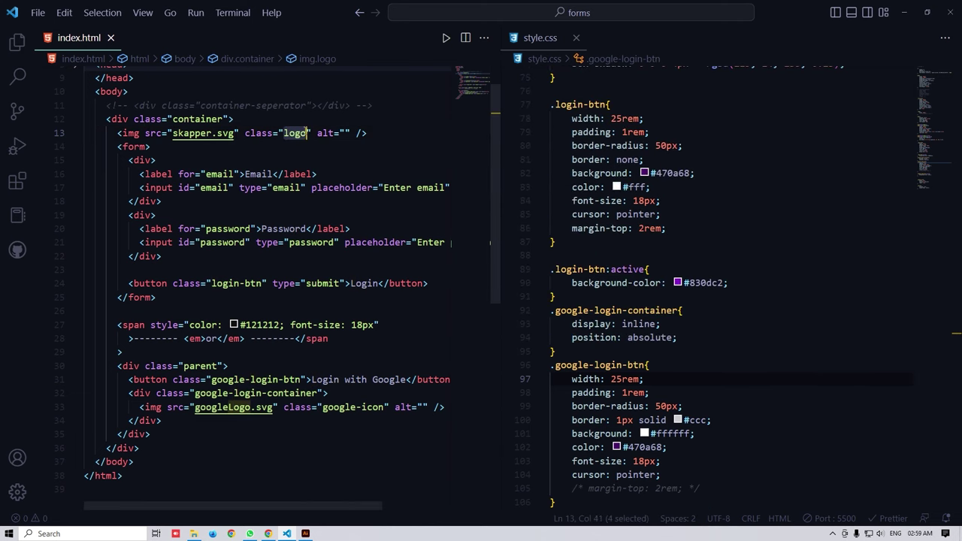
key(Left)
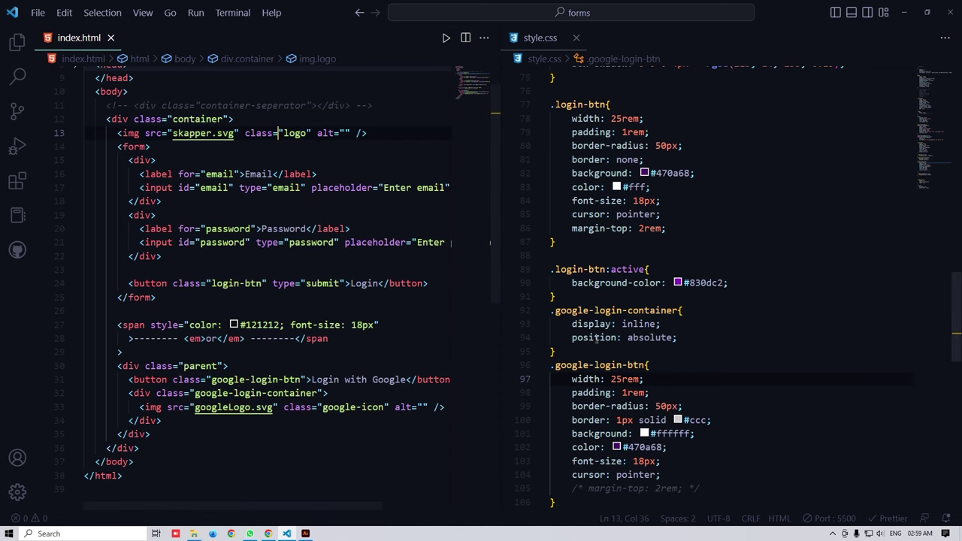
scroll(626, 338, down, 5)
scroll(626, 338, down, 2)
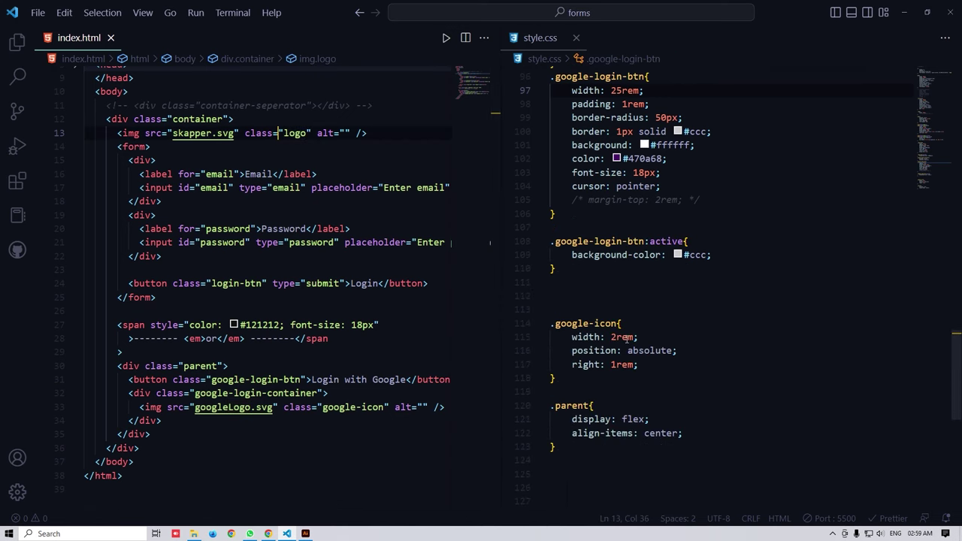
scroll(626, 339, up, 8)
scroll(626, 339, up, 8)
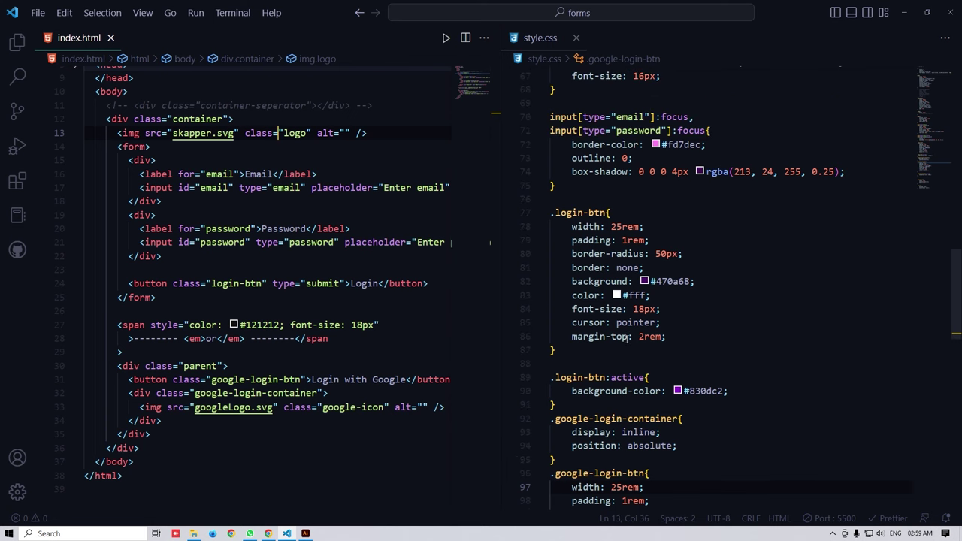
scroll(626, 339, up, 4)
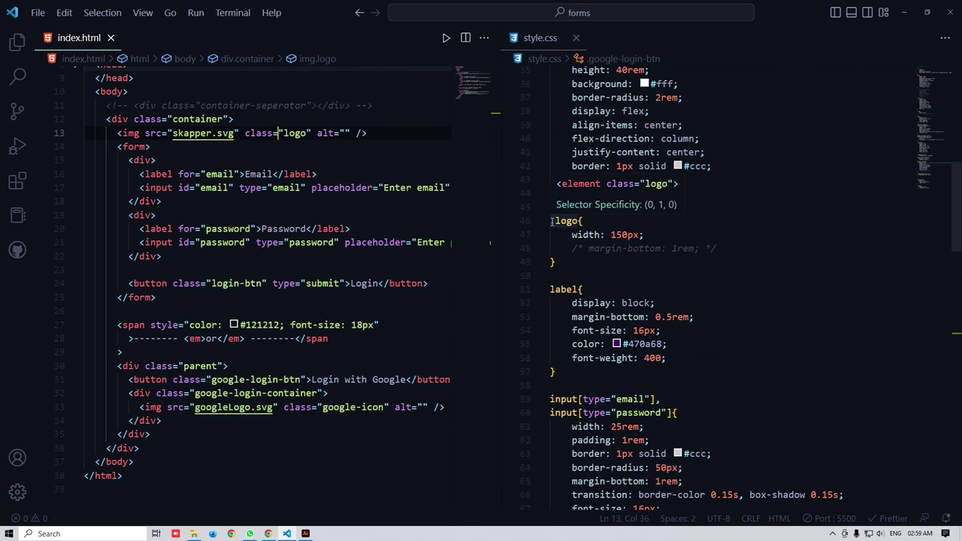
drag(556, 220, 645, 235)
click(580, 220)
drag(560, 235, 627, 235)
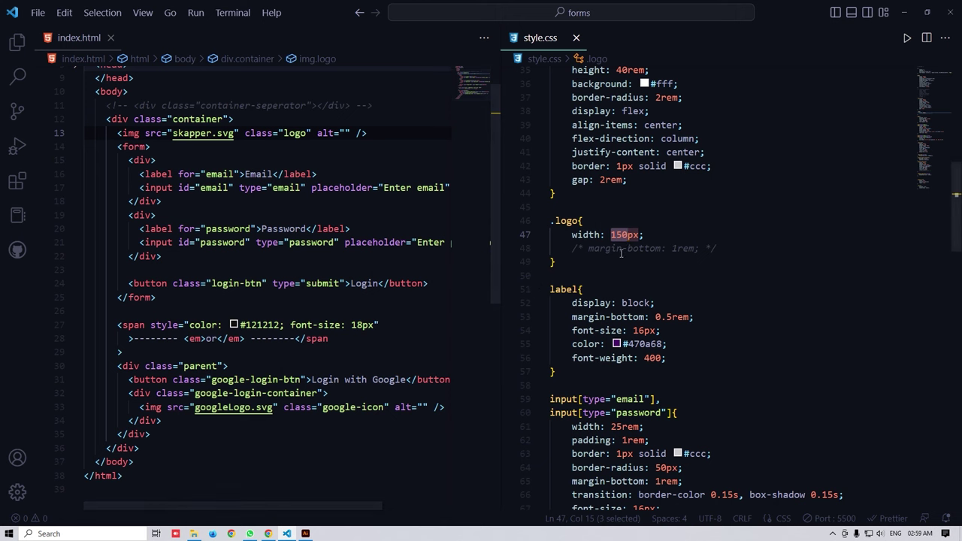
Close Chrome DevTools and zoom the login card in and back to check the logo stays crisp
click(273, 531)
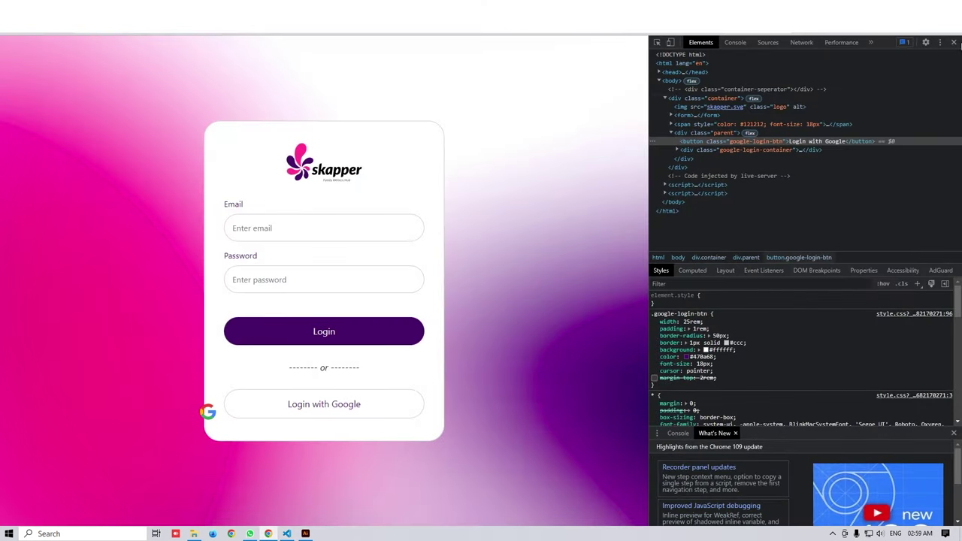
click(953, 42)
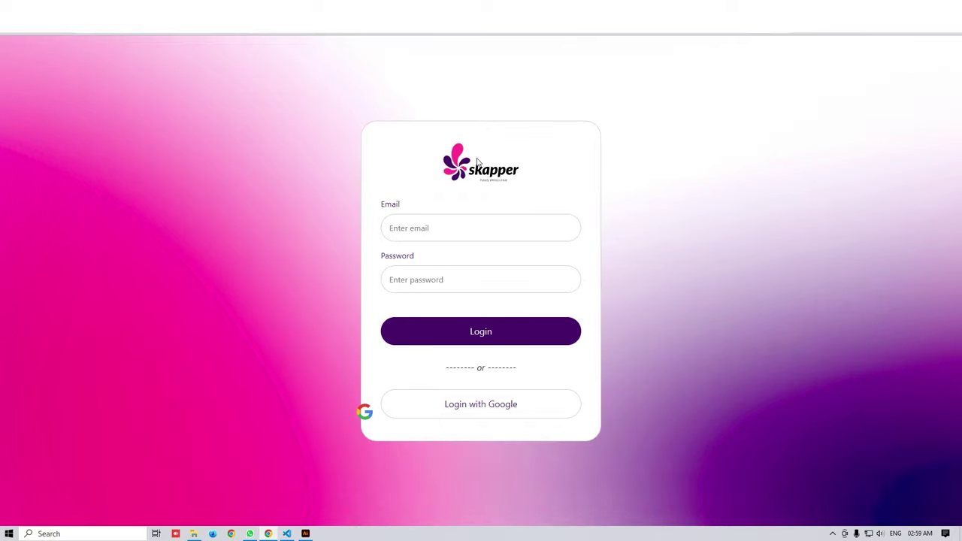
ctrl+scroll(478, 162, up, 5)
ctrl+scroll(489, 78, up, 3)
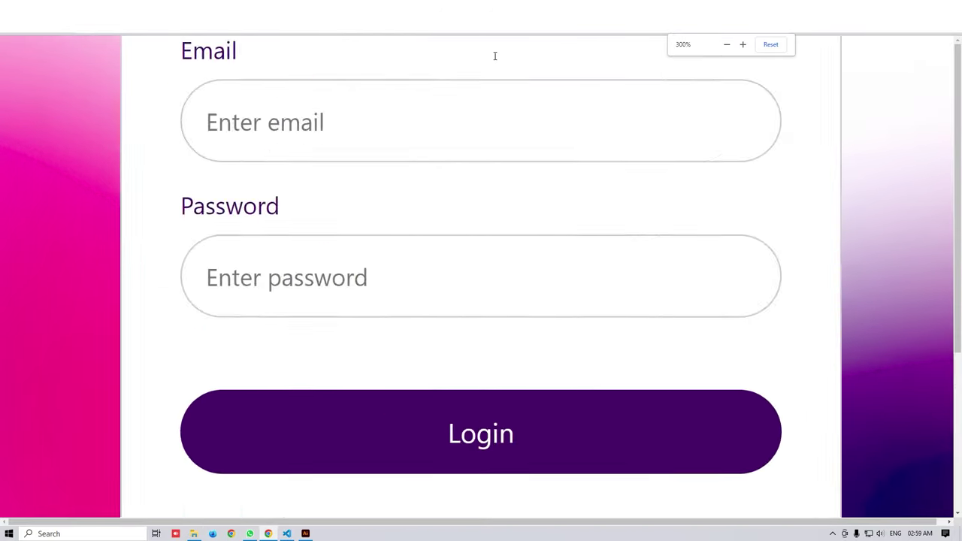
ctrl+scroll(563, 165, down, 3)
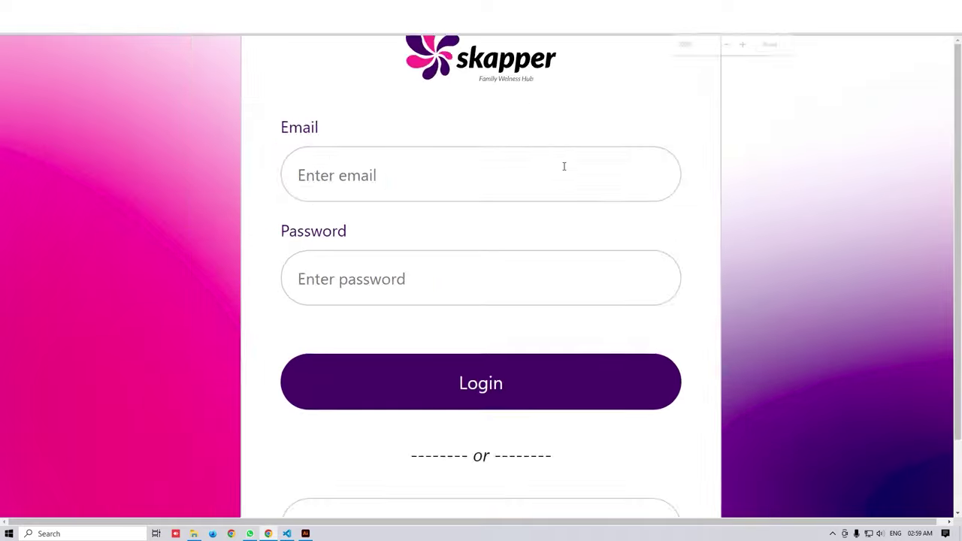
ctrl+scroll(503, 92, down, 1)
ctrl+scroll(493, 52, up, 1)
ctrl+scroll(492, 53, up, 1)
ctrl+scroll(492, 52, down, 4)
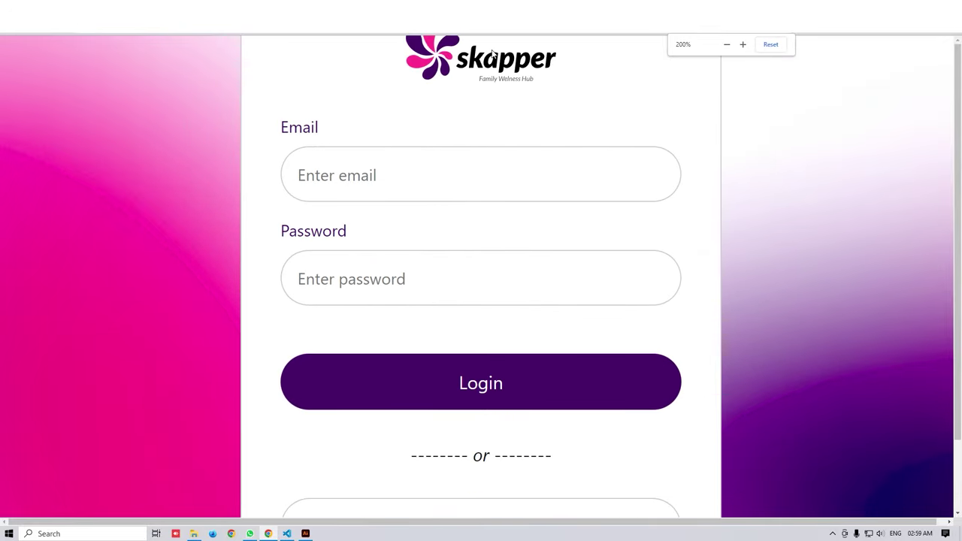
ctrl+scroll(492, 53, down, 2)
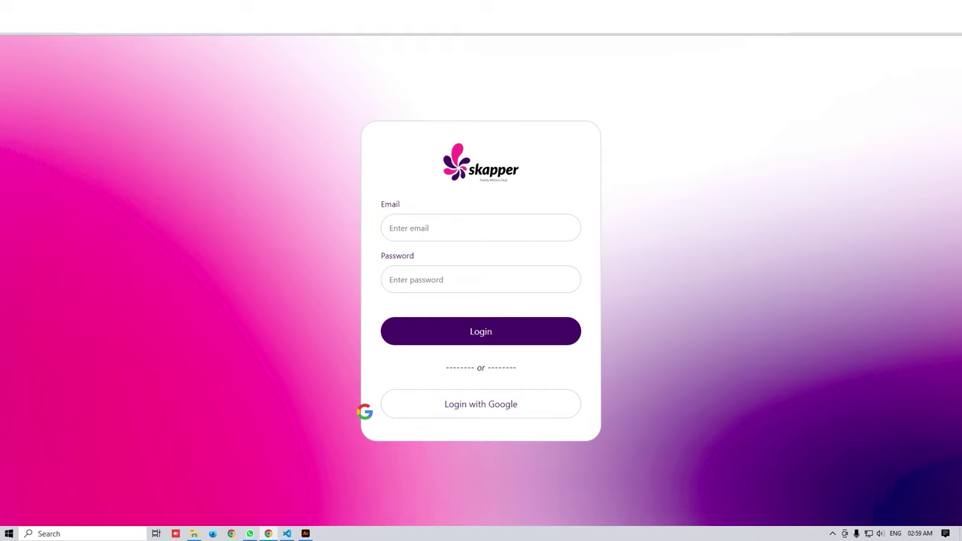
key(alt+Tab)
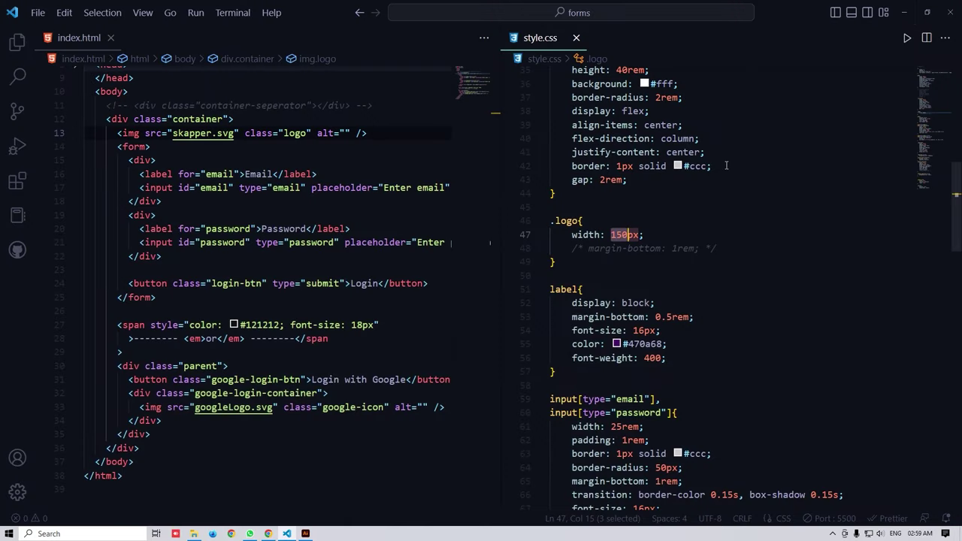